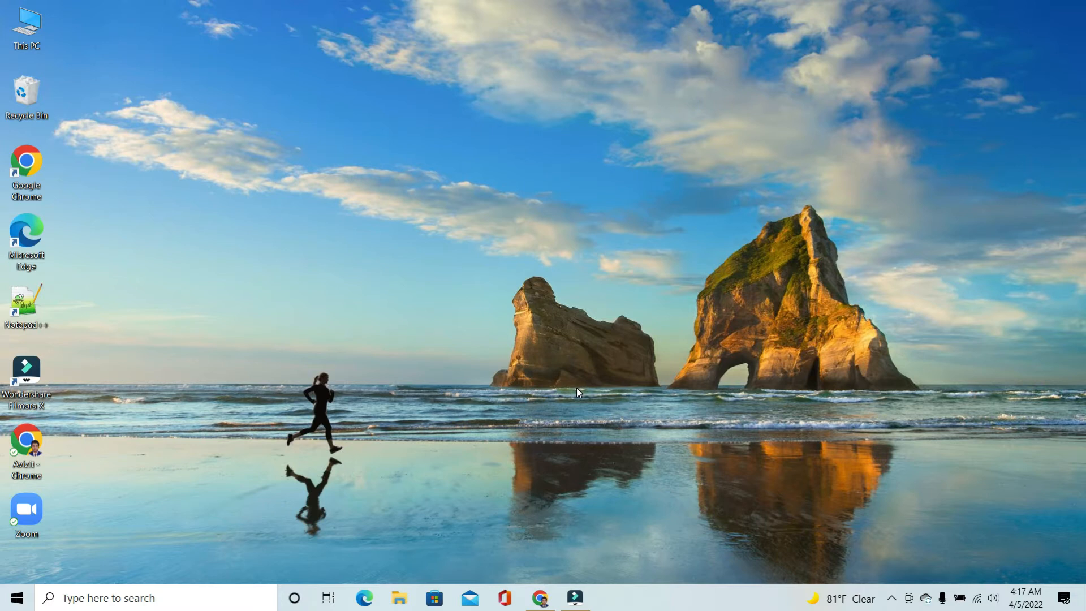
Switch to Chrome and open Canva in a new browser tab
{"action": "left_click", "coordinate": [540, 598]}
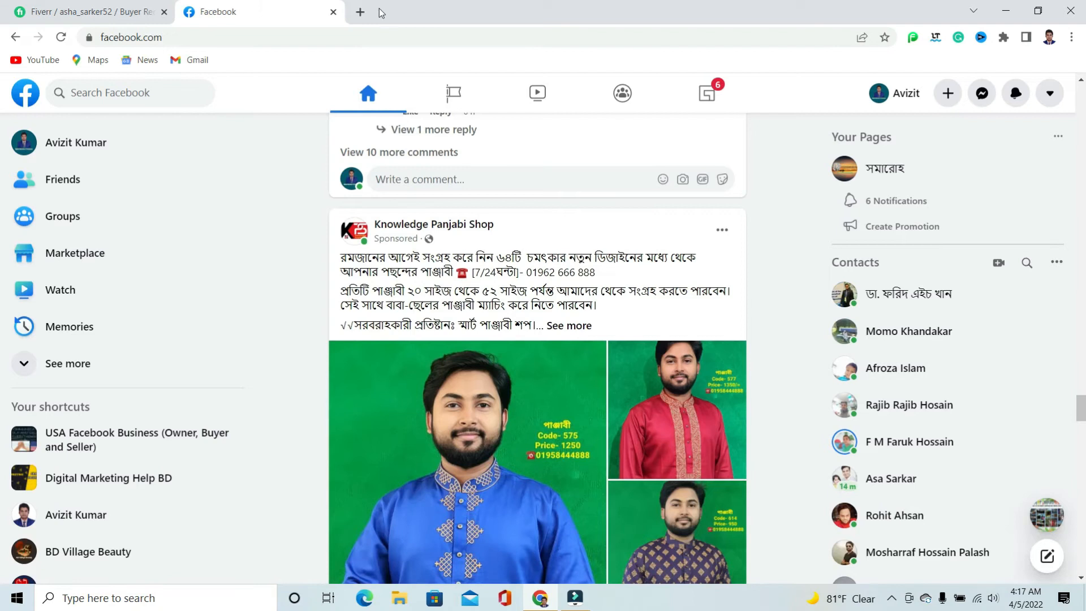
{"action": "left_click", "coordinate": [361, 11]}
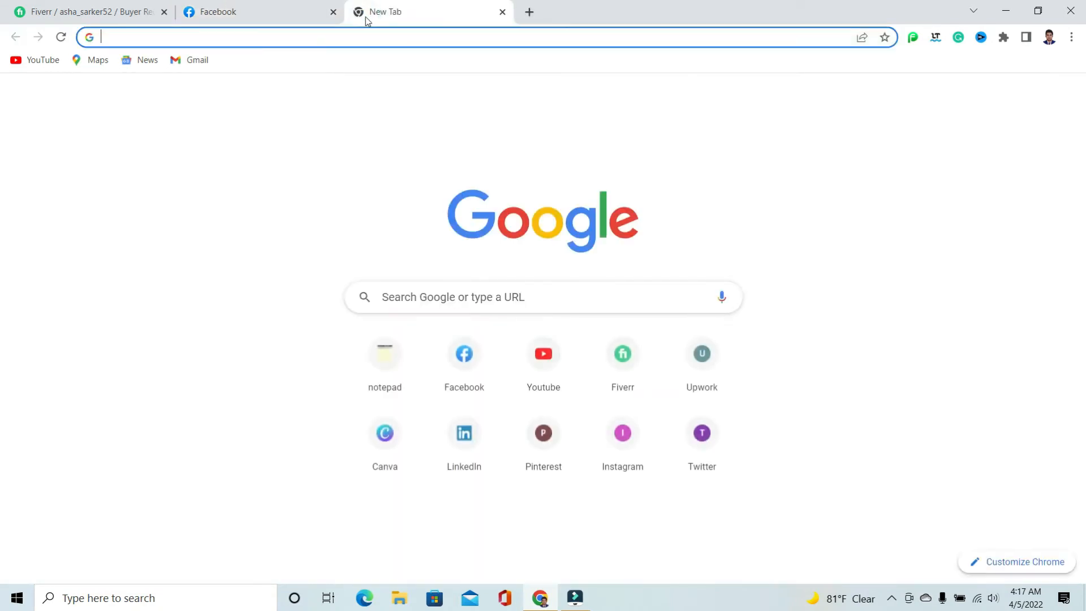
{"action": "left_click", "coordinate": [387, 441]}
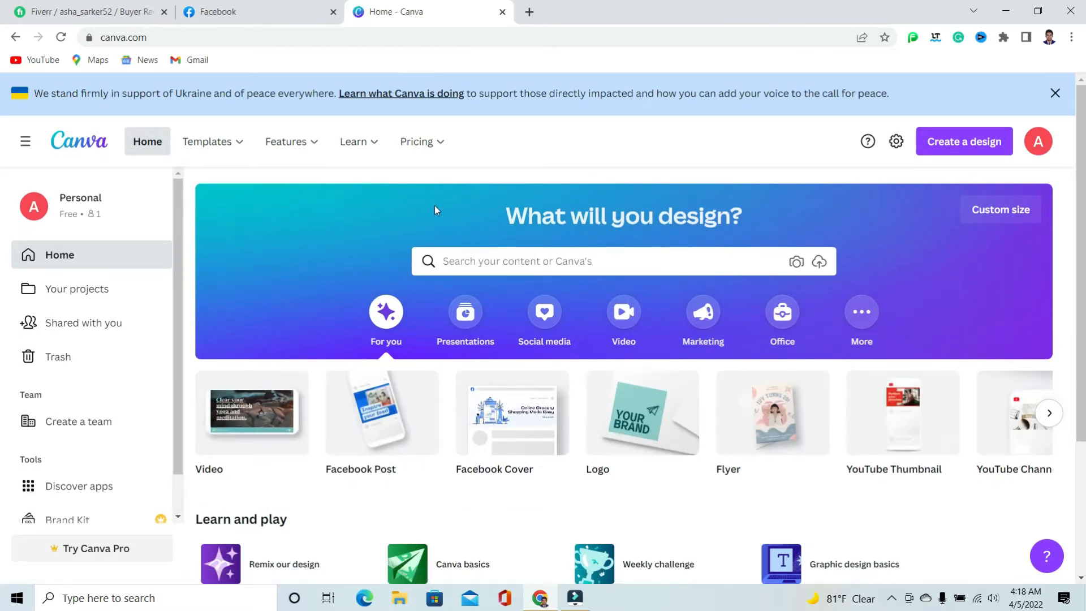
Find the Facebook Post format (940 × 788 px) and create a blank design from it
{"action": "left_click", "coordinate": [502, 263]}
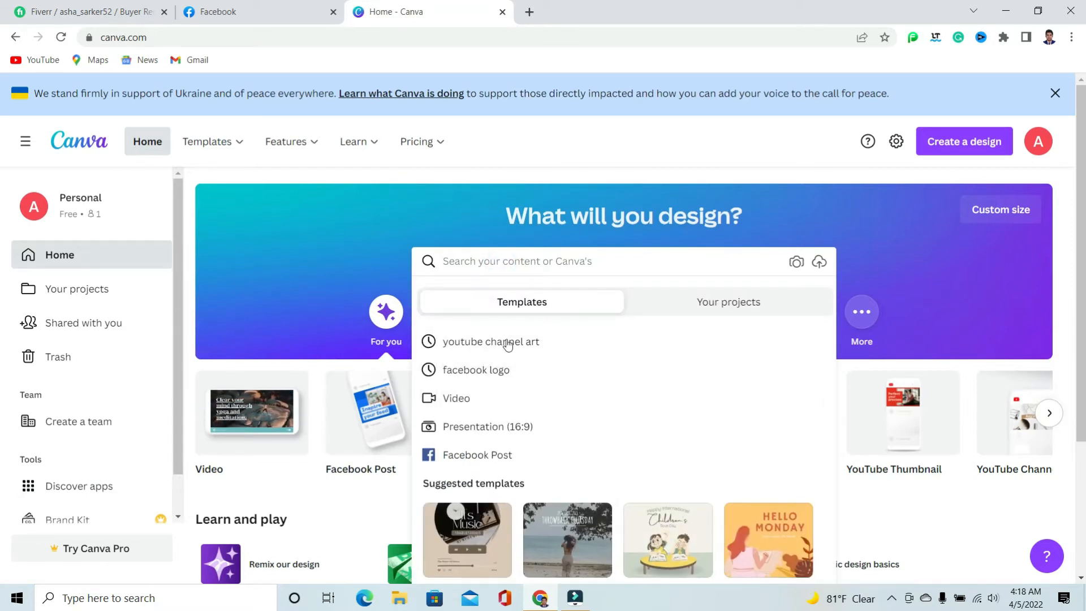
{"action": "left_click", "coordinate": [491, 457]}
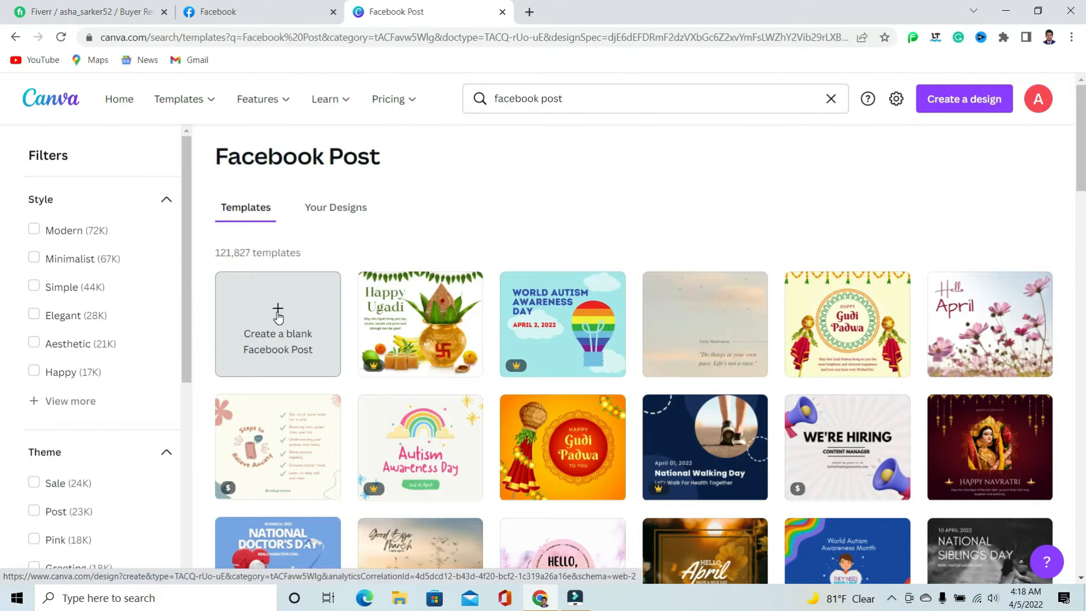
{"action": "left_click", "coordinate": [278, 316]}
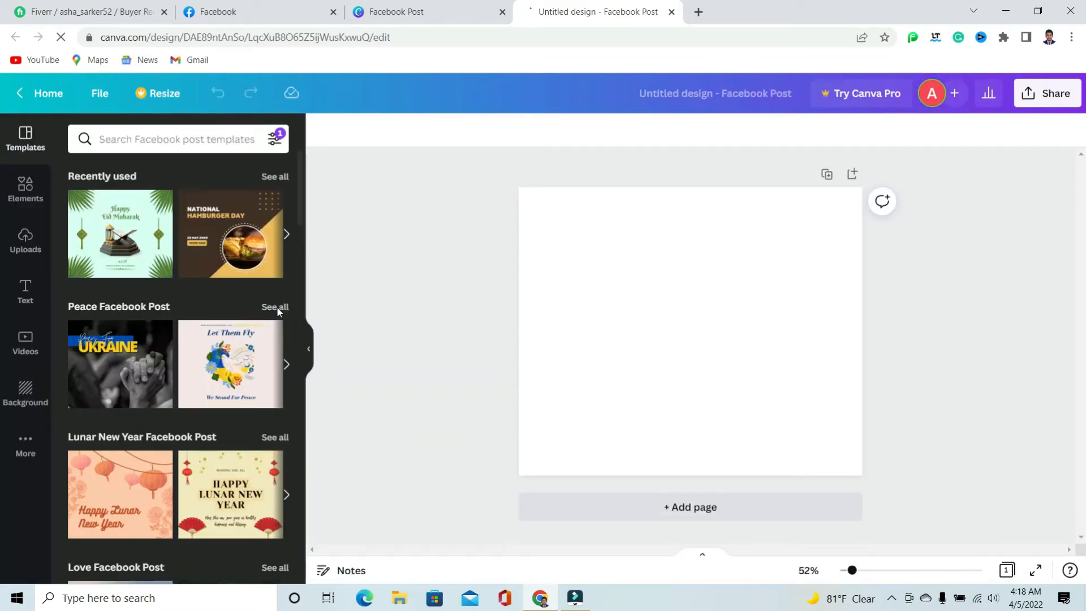
Set the blank page's background to the dark blue default colour
{"action": "scroll", "coordinate": [233, 308], "scroll_direction": "down", "scroll_amount": 5}
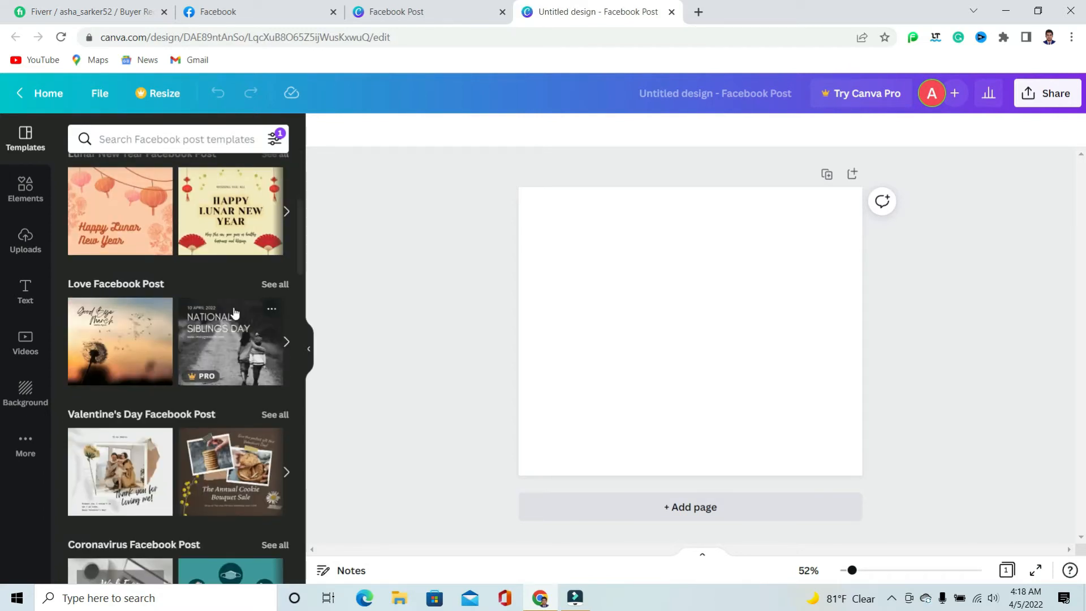
{"action": "left_click", "coordinate": [658, 324]}
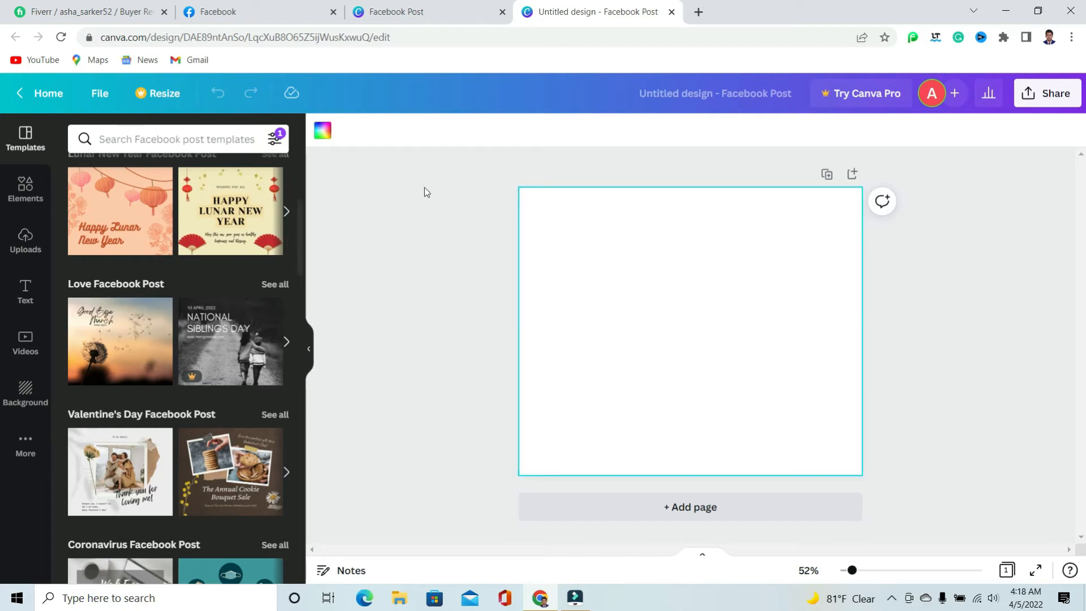
{"action": "left_click", "coordinate": [324, 132]}
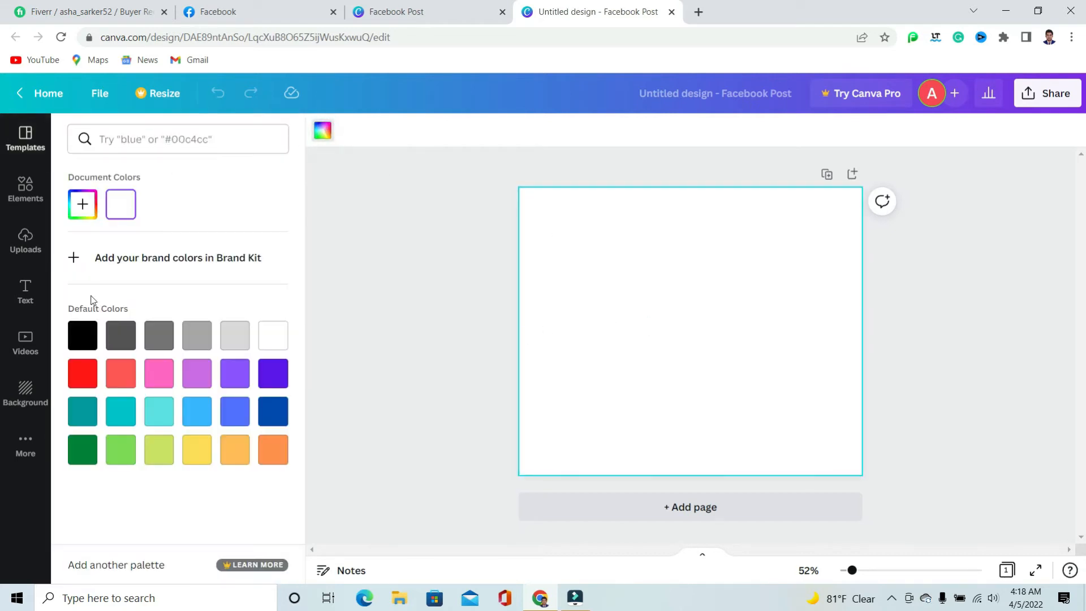
{"action": "left_click", "coordinate": [275, 413]}
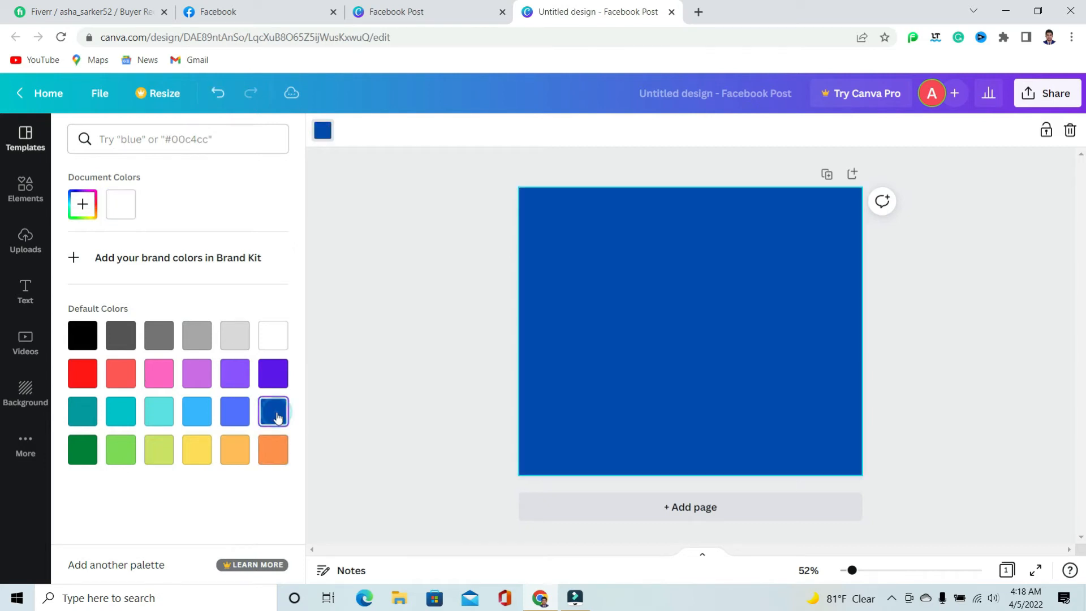
{"action": "left_click", "coordinate": [375, 277]}
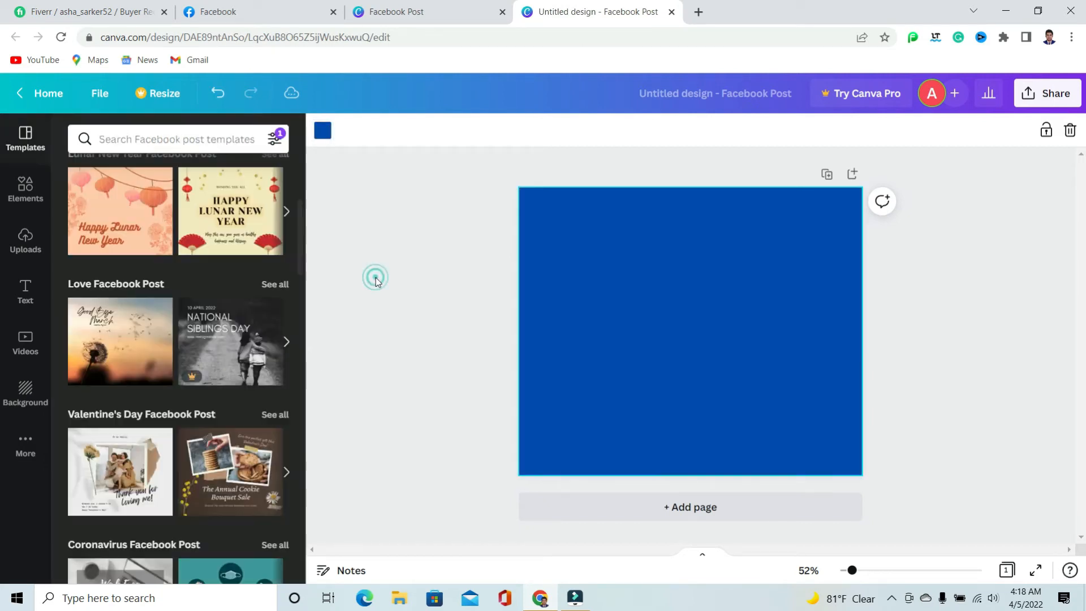
{"action": "left_click", "coordinate": [662, 323]}
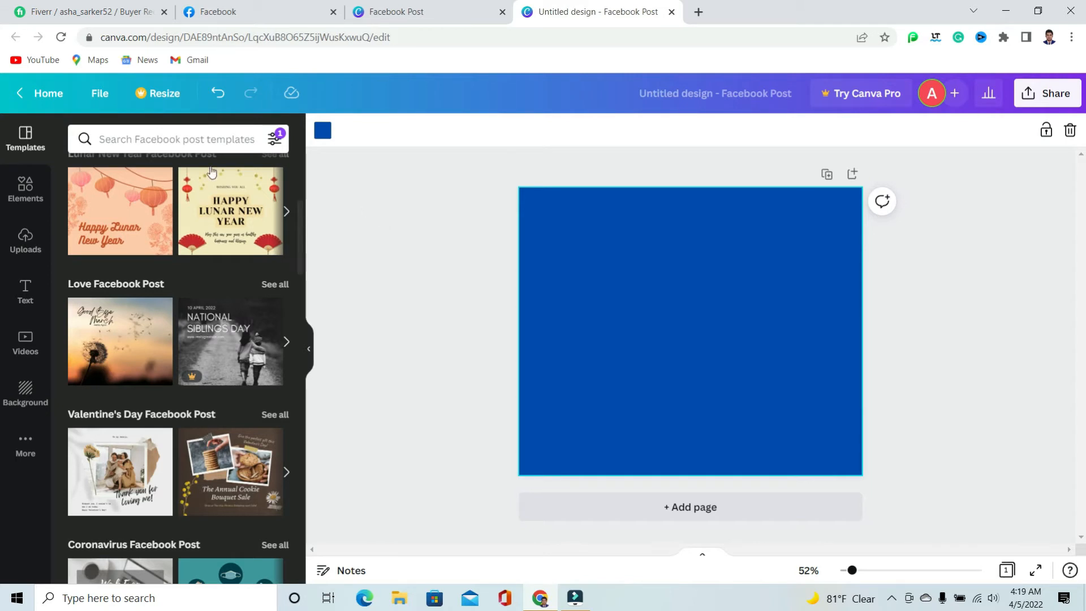
Search the elements for "marketing" and add the teal circular chart graphic with two people at a desk
{"action": "left_click", "coordinate": [26, 188]}
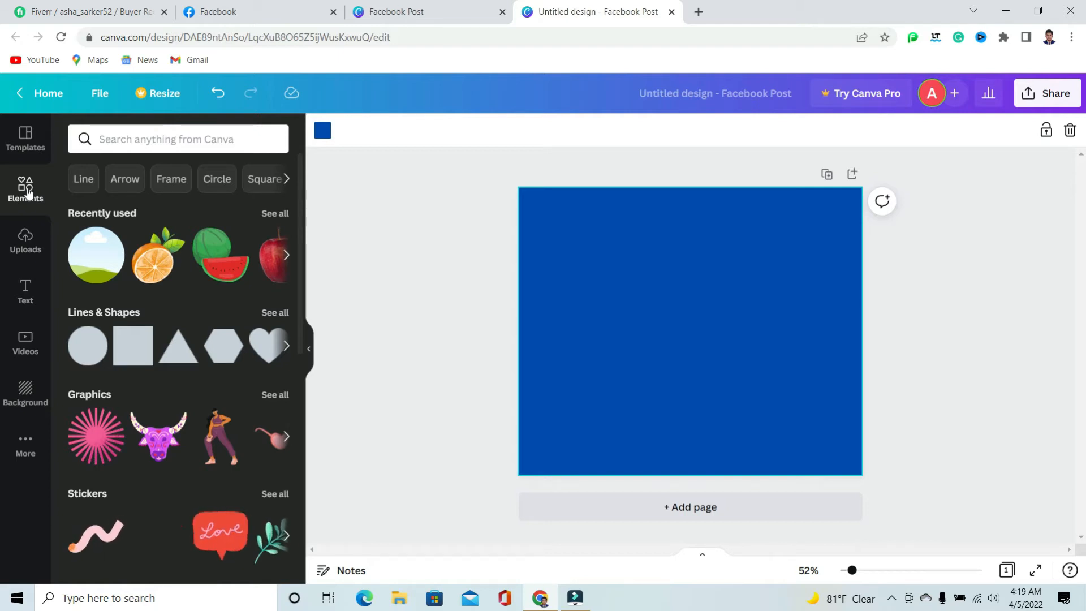
{"action": "left_click", "coordinate": [145, 140]}
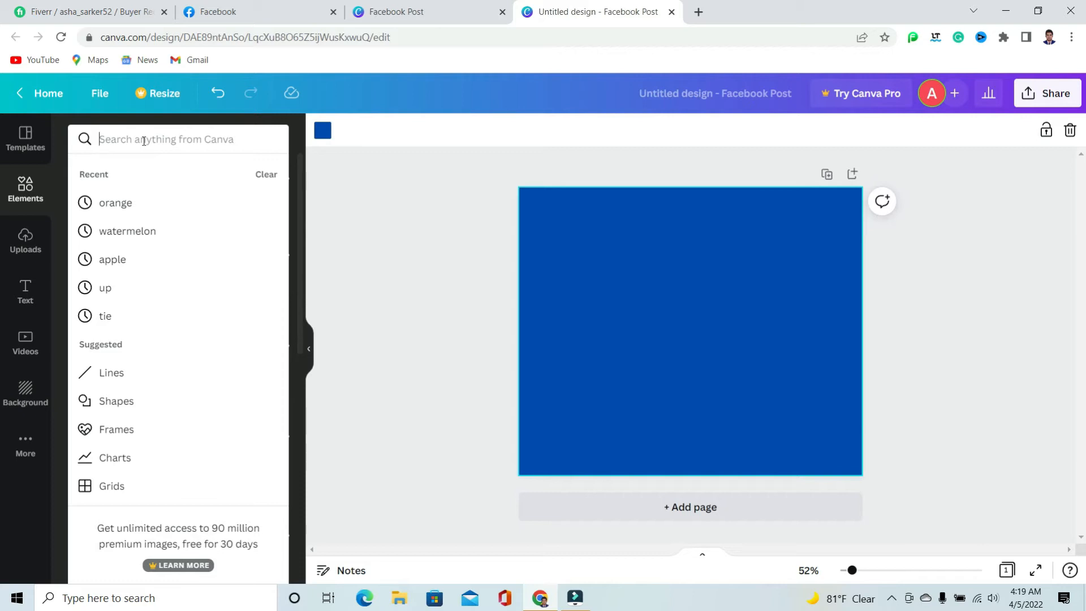
{"action": "type", "text": "ma"}
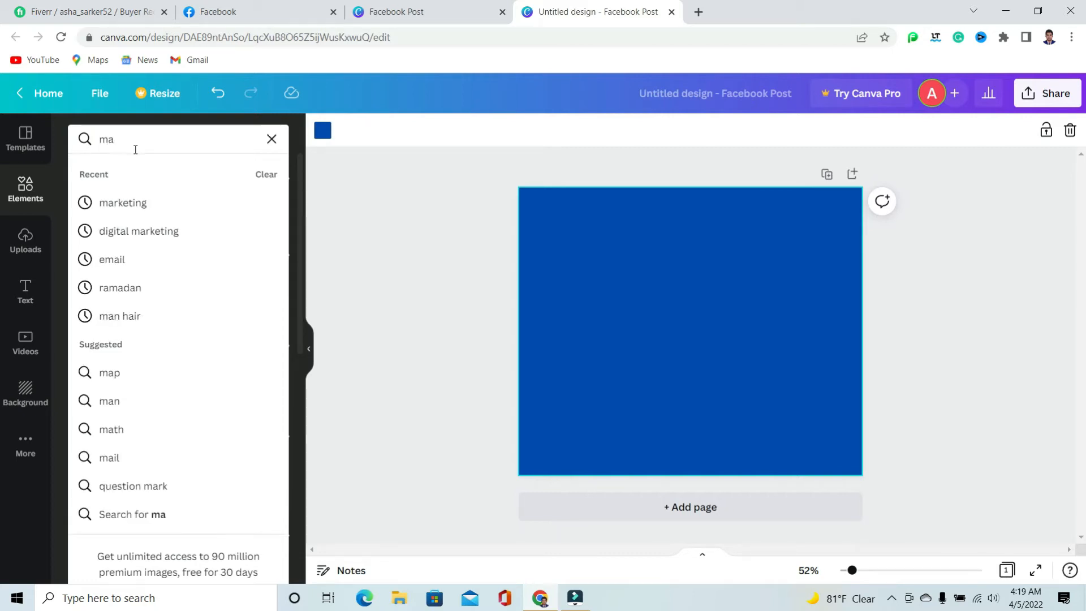
{"action": "left_click", "coordinate": [126, 203]}
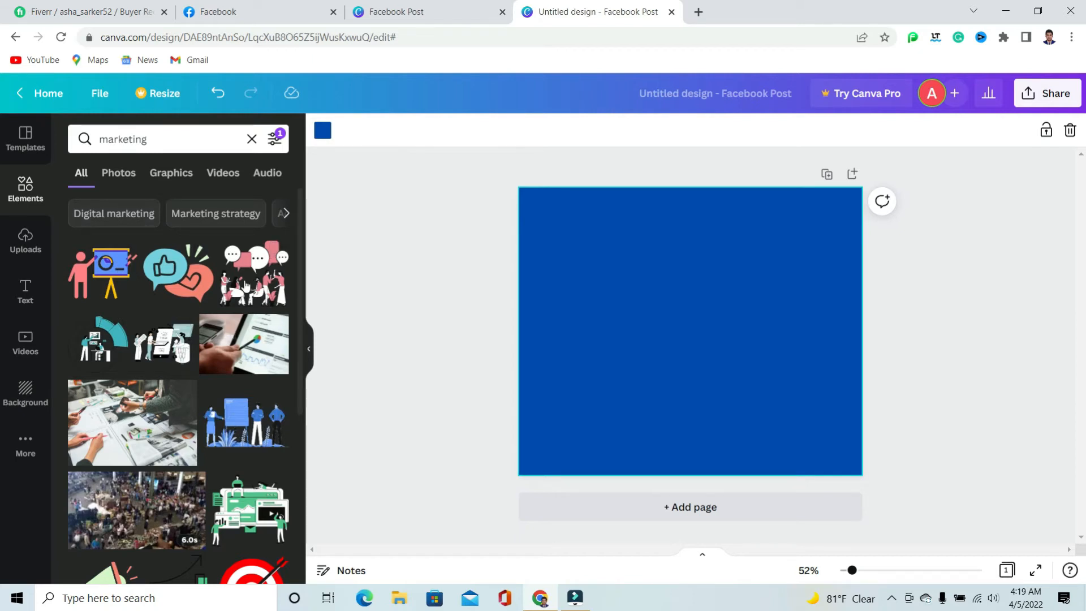
{"action": "left_click", "coordinate": [99, 355]}
Enlarge the marketing graphic and place it in the upper middle of the page
{"action": "left_click_drag", "start_coordinate": [694, 347], "coordinate": [716, 283]}
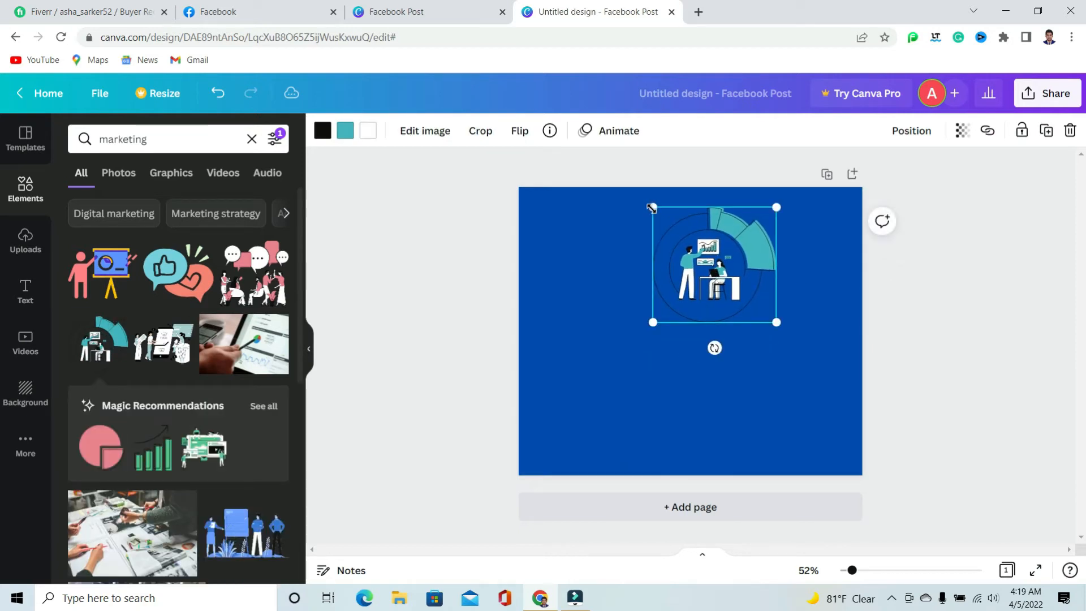
{"action": "left_click_drag", "start_coordinate": [773, 323], "coordinate": [646, 294]}
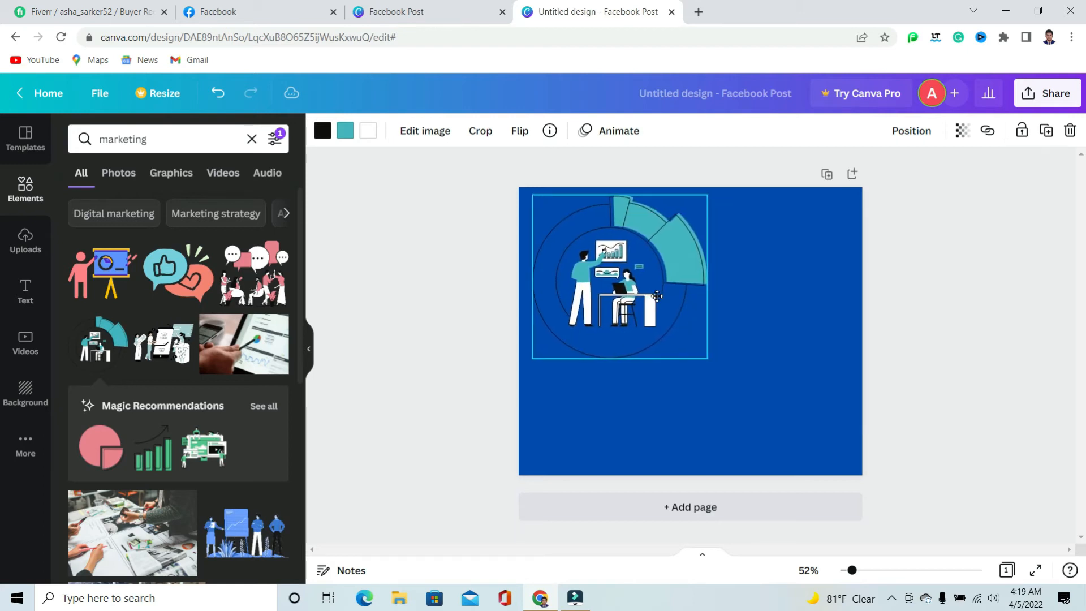
{"action": "left_click_drag", "start_coordinate": [704, 358], "coordinate": [732, 383]}
{"action": "left_click_drag", "start_coordinate": [686, 304], "coordinate": [735, 303]}
{"action": "left_click", "coordinate": [941, 345]}
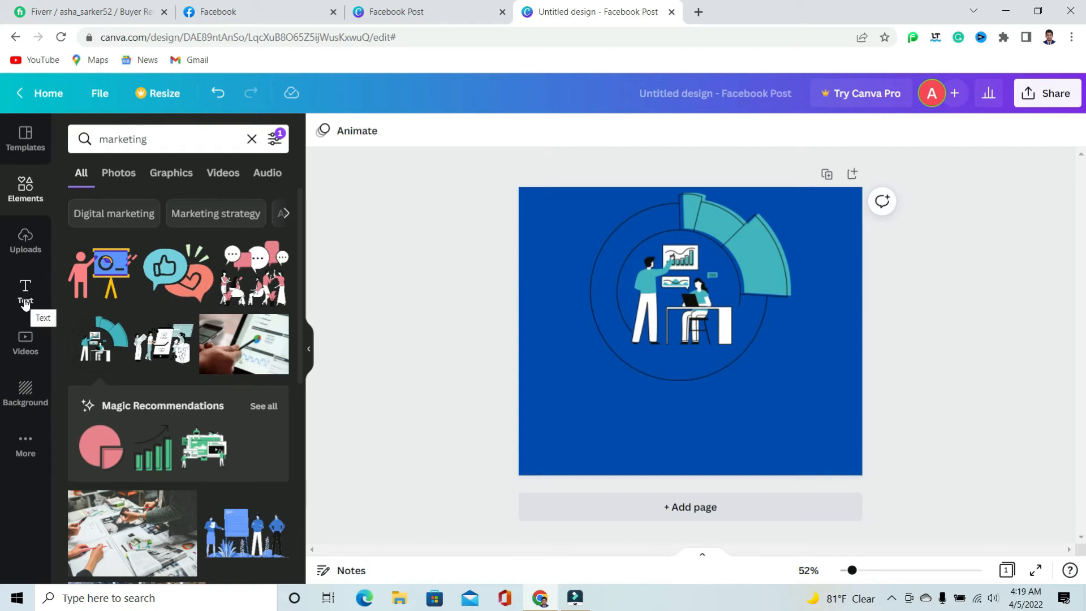
Add a subheading text box and place it below the marketing graphic
{"action": "left_click", "coordinate": [25, 300]}
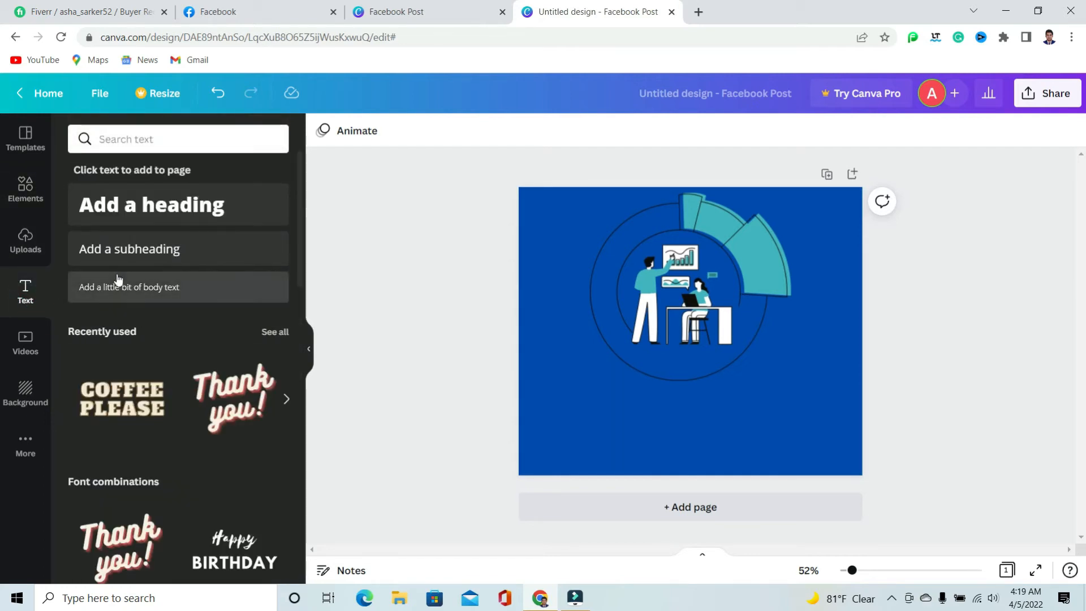
{"action": "left_click", "coordinate": [142, 251]}
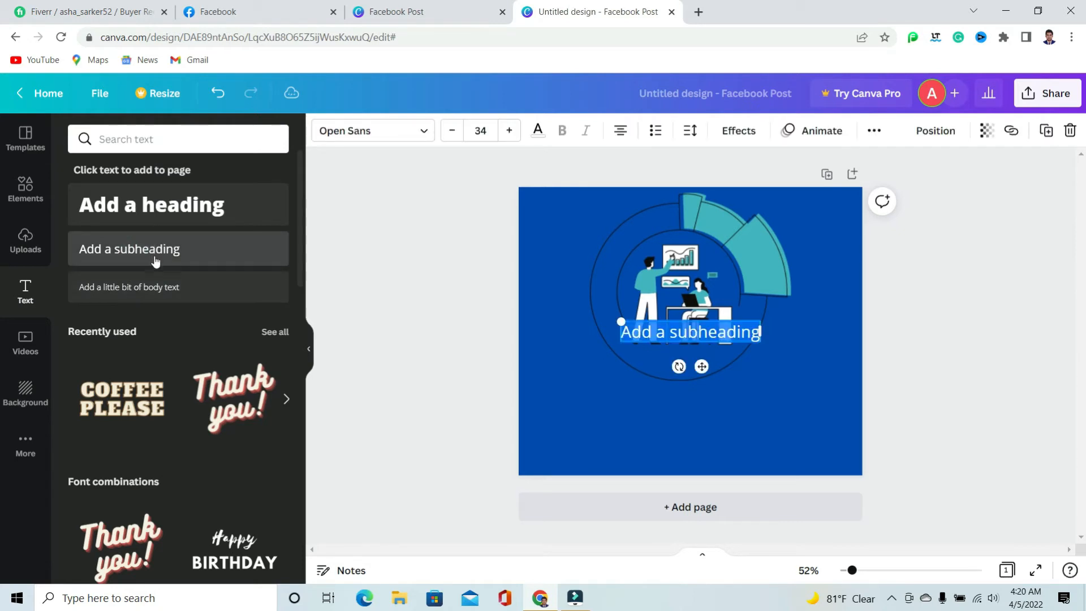
{"action": "left_click_drag", "start_coordinate": [702, 367], "coordinate": [642, 440]}
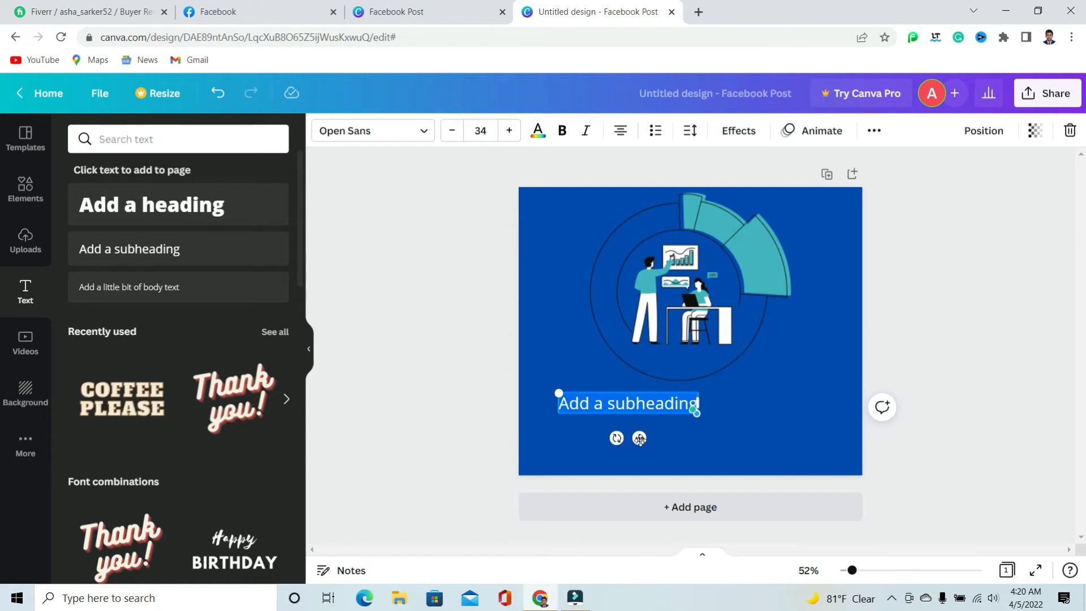
Replace the subheading's placeholder with the text "Test basis Facebook post create"
{"action": "type", "text": "test"}
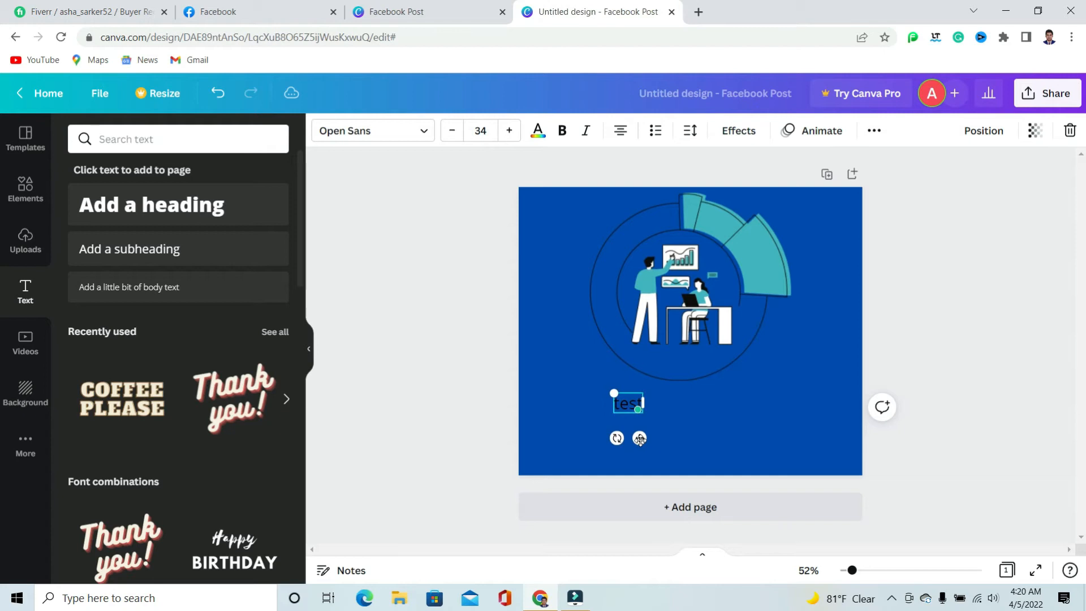
{"action": "key", "text": "BackSpace"}
{"action": "key", "text": "BackSpace"}
{"action": "key", "text": "BackSpace"}
{"action": "key", "text": "BackSpace"}
{"action": "type", "text": "Test basis Fac"}
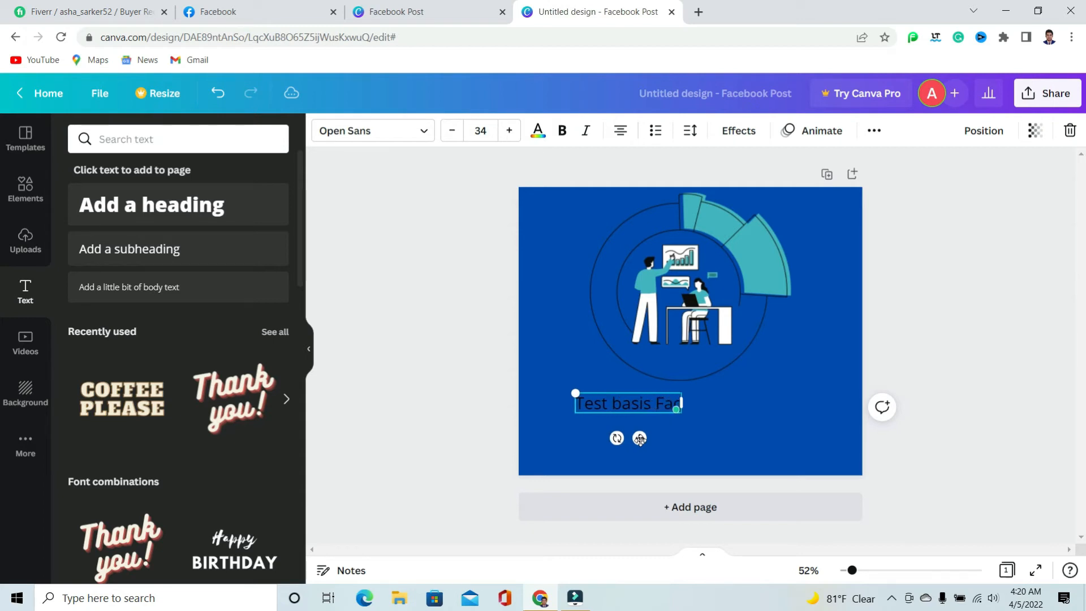
{"action": "type", "text": "ebook"}
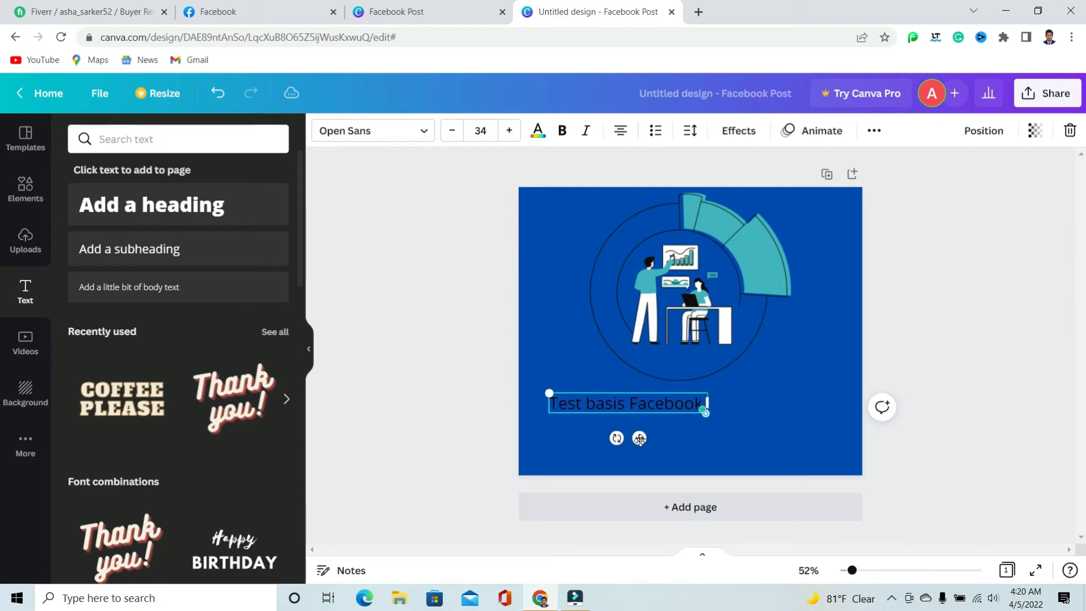
{"action": "type", "text": " pos"}
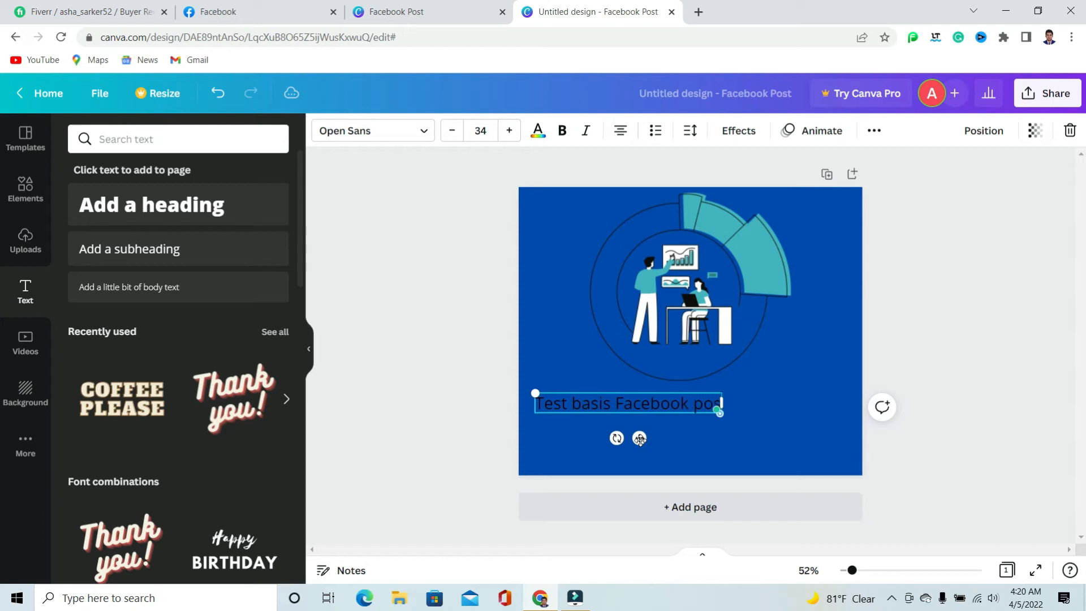
{"action": "type", "text": "t create"}
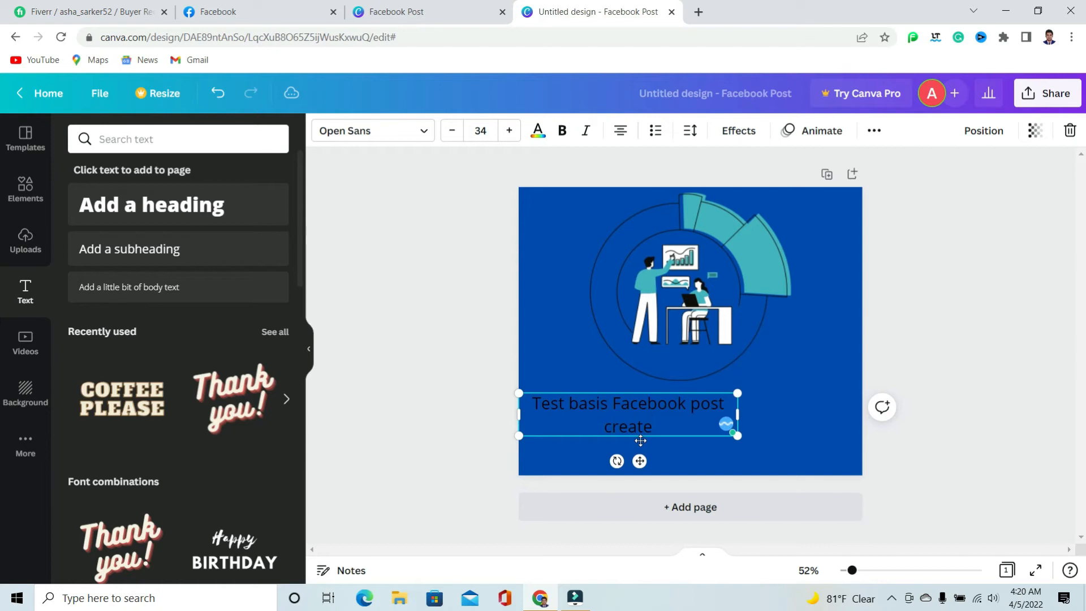
Shift the subheading toward the page's horizontal centre and widen its box to fit the text on one line
{"action": "left_click", "coordinate": [699, 453]}
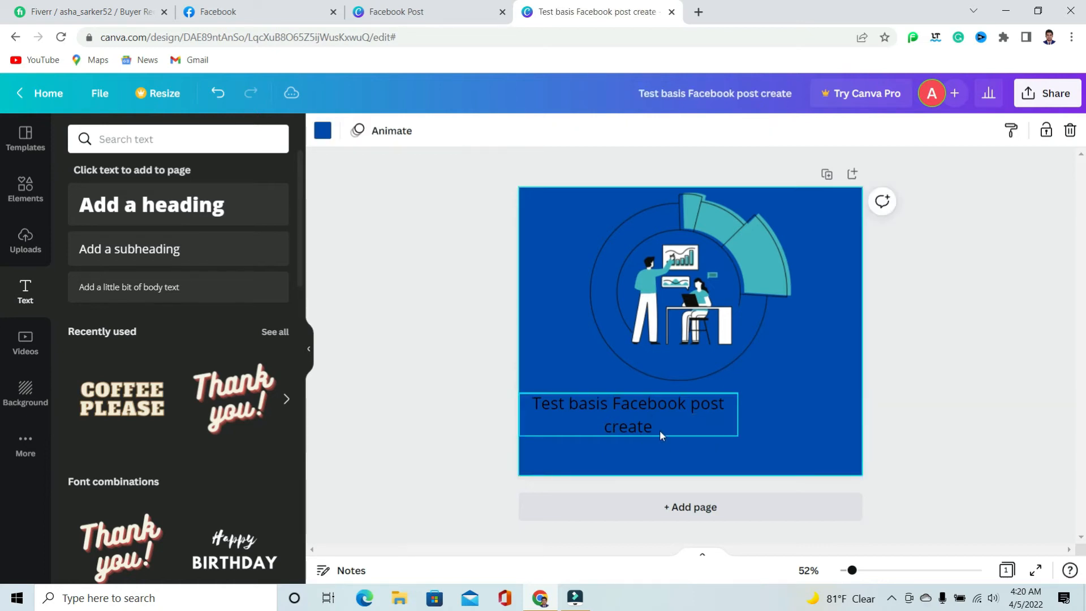
{"action": "left_click_drag", "start_coordinate": [623, 406], "coordinate": [670, 406]}
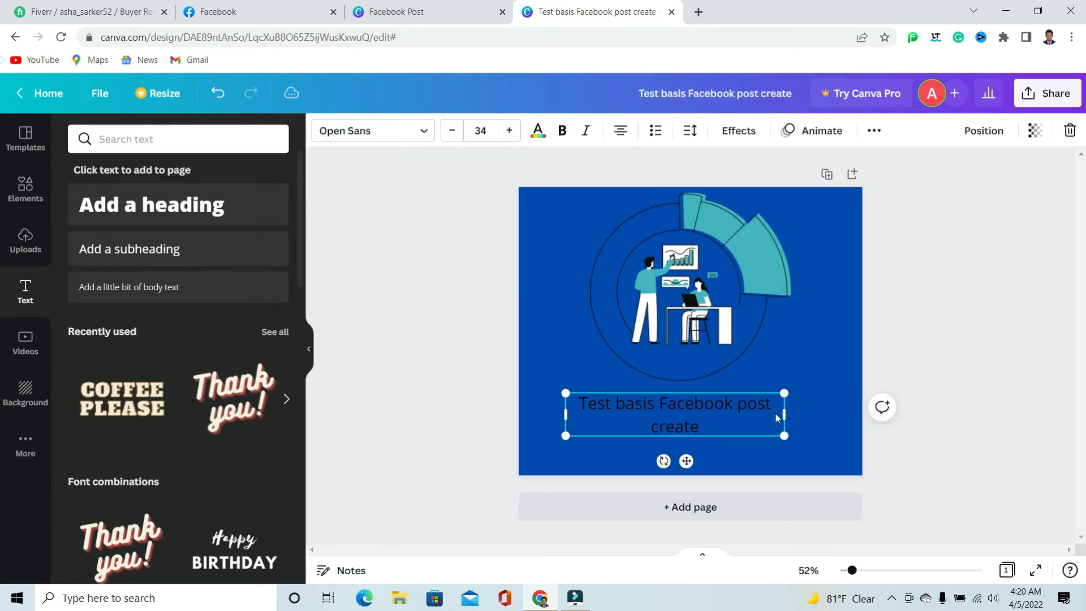
{"action": "left_click_drag", "start_coordinate": [786, 413], "coordinate": [819, 413]}
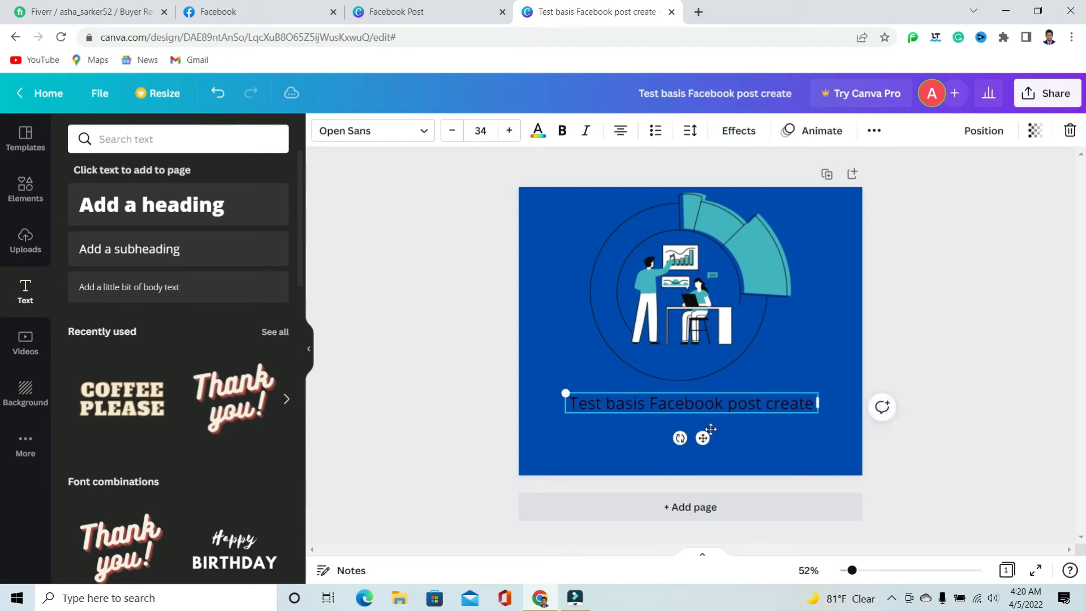
Make the subheading white and bold, widening its box to keep the text on one line
{"action": "left_click", "coordinate": [538, 133]}
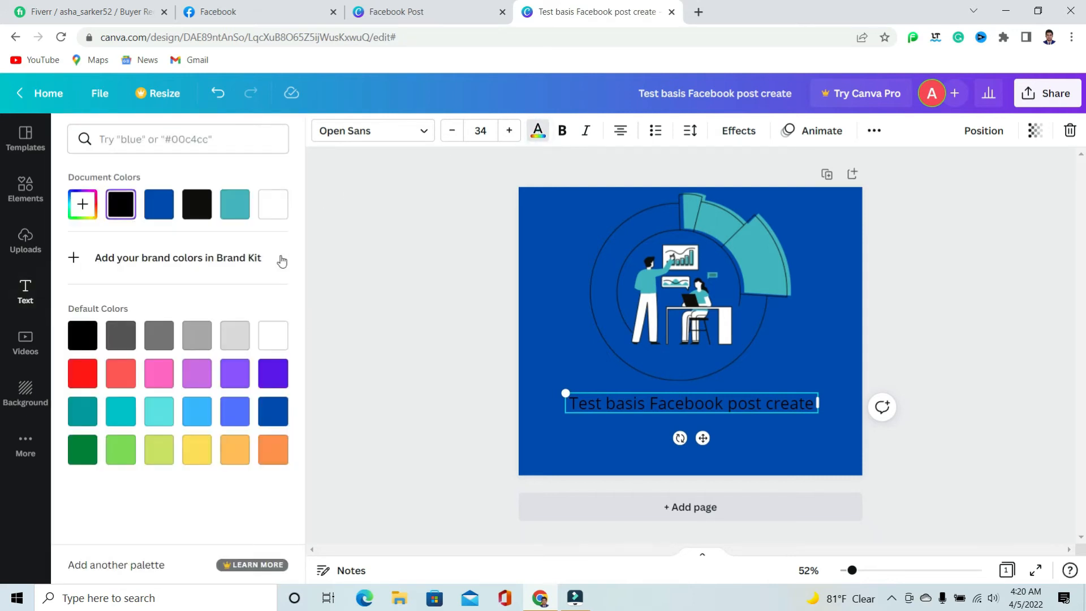
{"action": "left_click", "coordinate": [273, 339]}
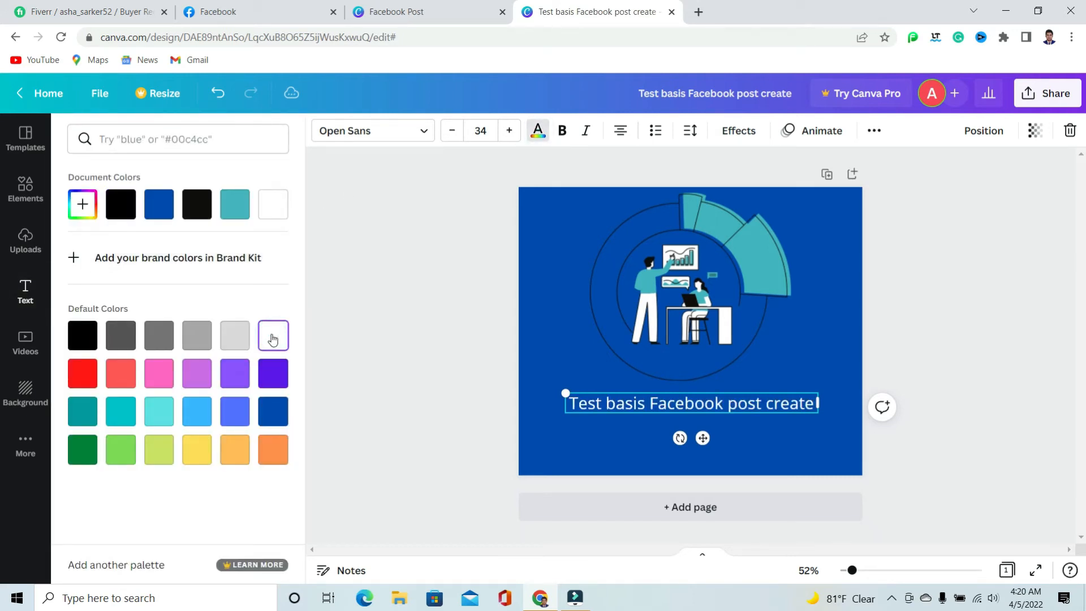
{"action": "left_click", "coordinate": [562, 132]}
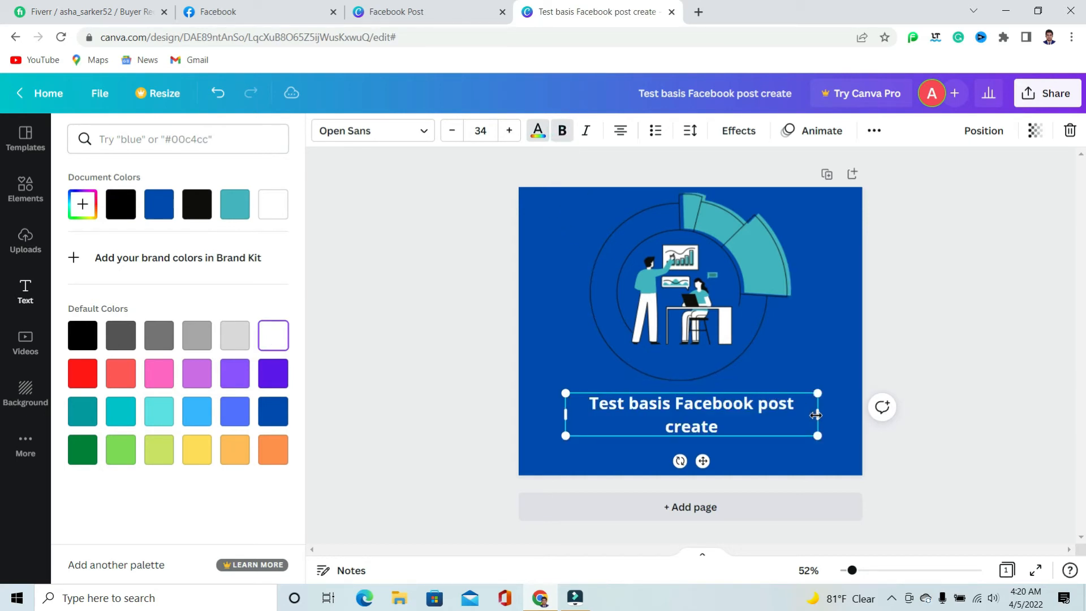
{"action": "left_click_drag", "start_coordinate": [815, 415], "coordinate": [835, 416]}
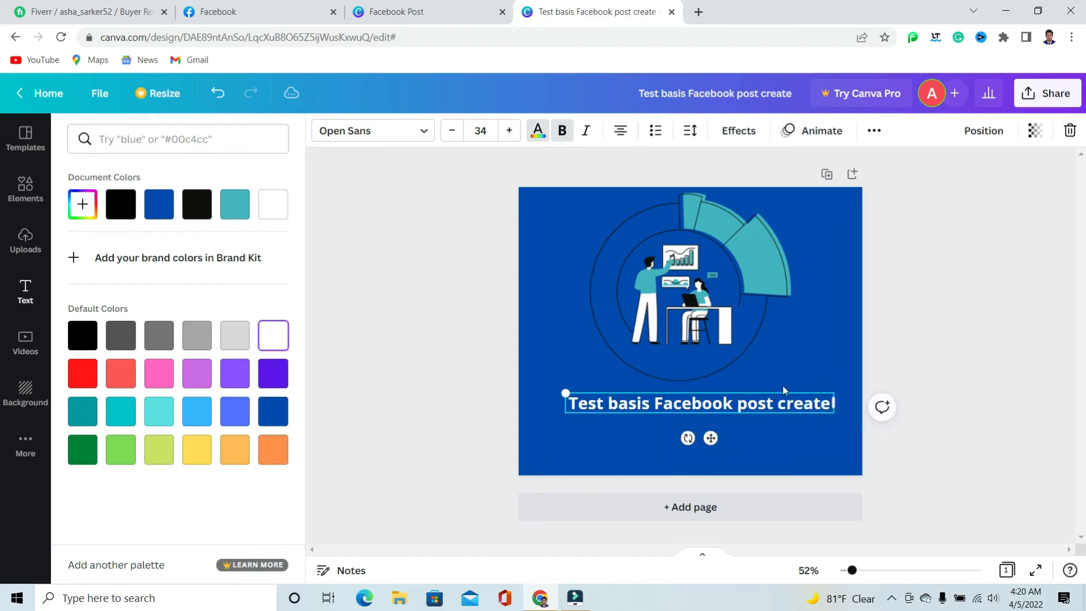
Shrink the marketing graphic slightly and recentre it, then move the subheading up and centre it beneath the graphic
{"action": "left_click", "coordinate": [707, 308]}
{"action": "left_click_drag", "start_coordinate": [791, 380], "coordinate": [793, 337]}
{"action": "left_click_drag", "start_coordinate": [685, 290], "coordinate": [711, 292]}
{"action": "left_click", "coordinate": [743, 409]}
{"action": "left_click_drag", "start_coordinate": [743, 409], "coordinate": [737, 394]}
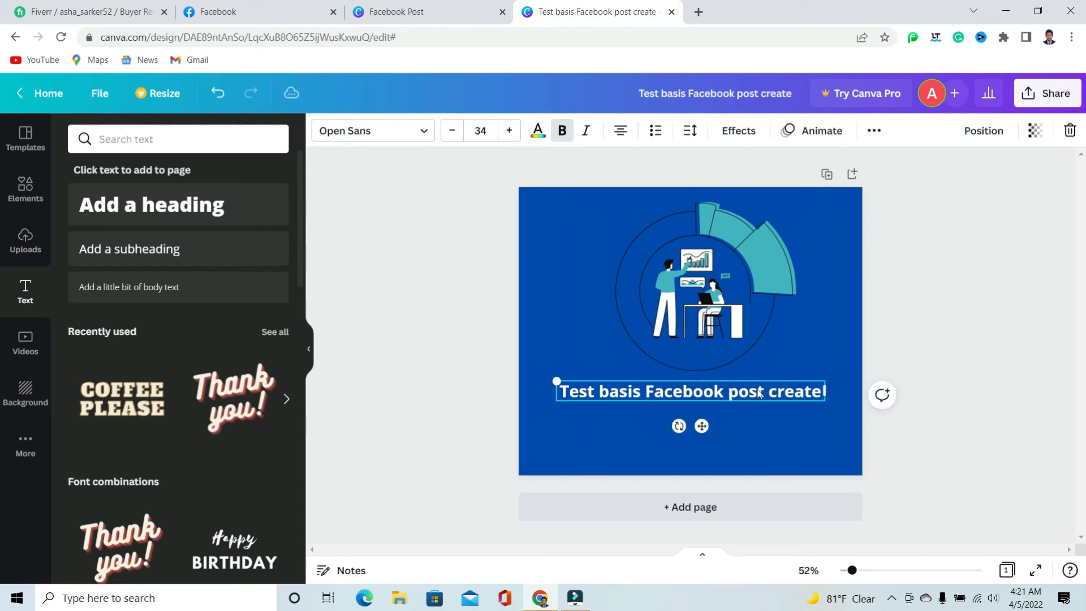
Add the recently used circular frame to the page, shrink it and place it in the page's lower-right corner
{"action": "left_click", "coordinate": [38, 201]}
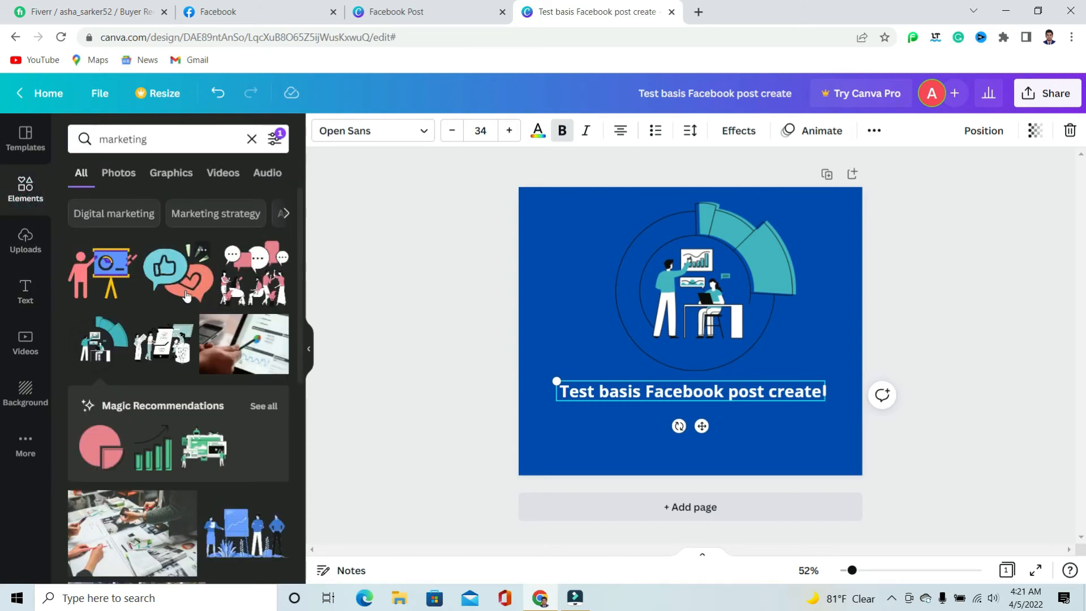
{"action": "left_click", "coordinate": [252, 137]}
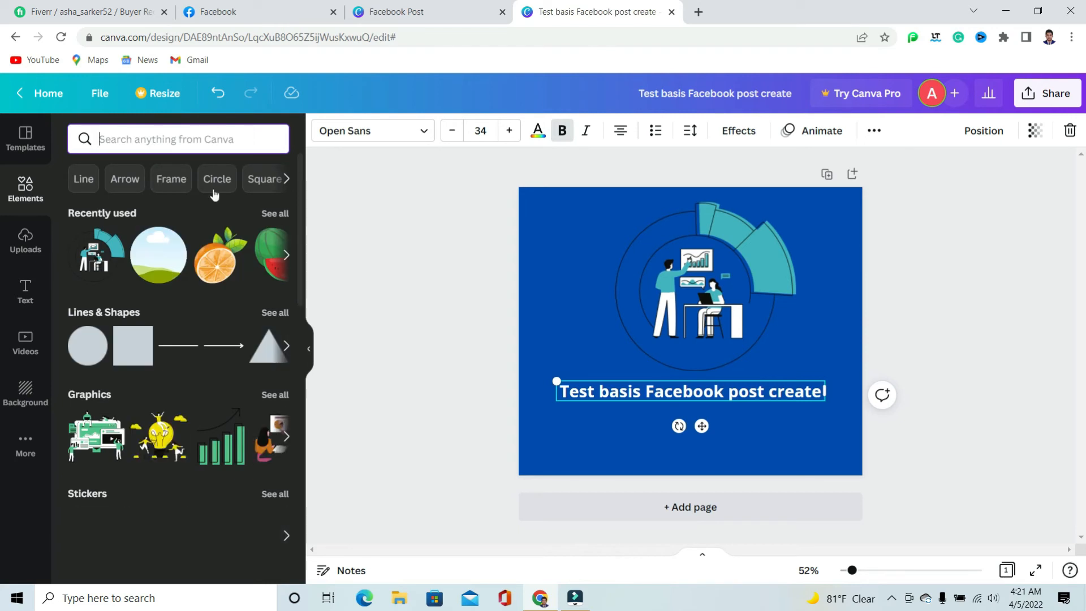
{"action": "left_click", "coordinate": [163, 261]}
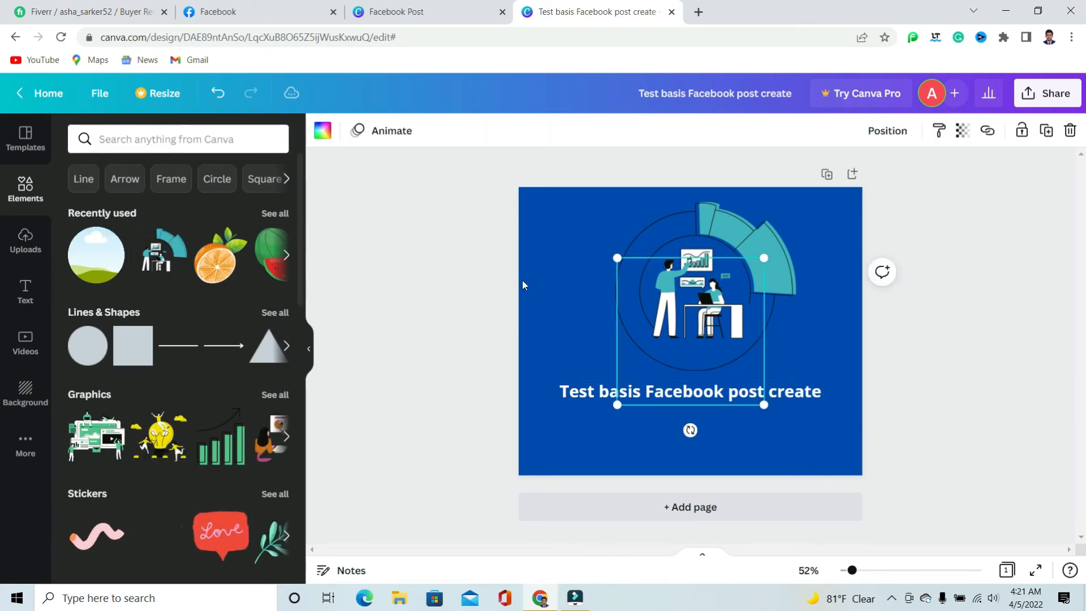
{"action": "left_click_drag", "start_coordinate": [618, 258], "coordinate": [839, 436]}
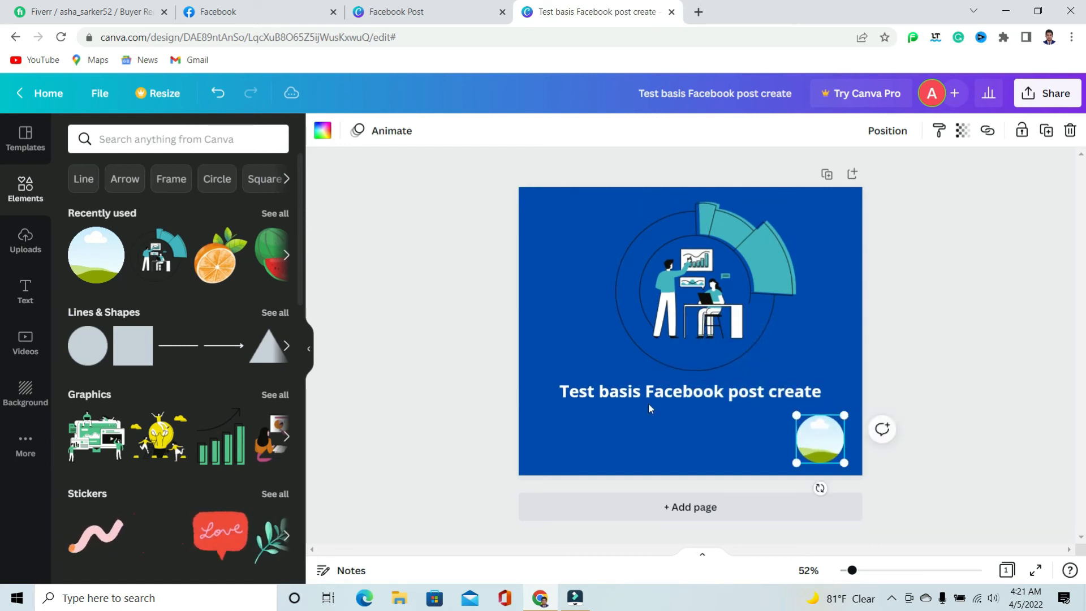
Insert the uploaded portrait of the man in the blue suit and fit it into the circular frame
{"action": "left_click", "coordinate": [29, 246]}
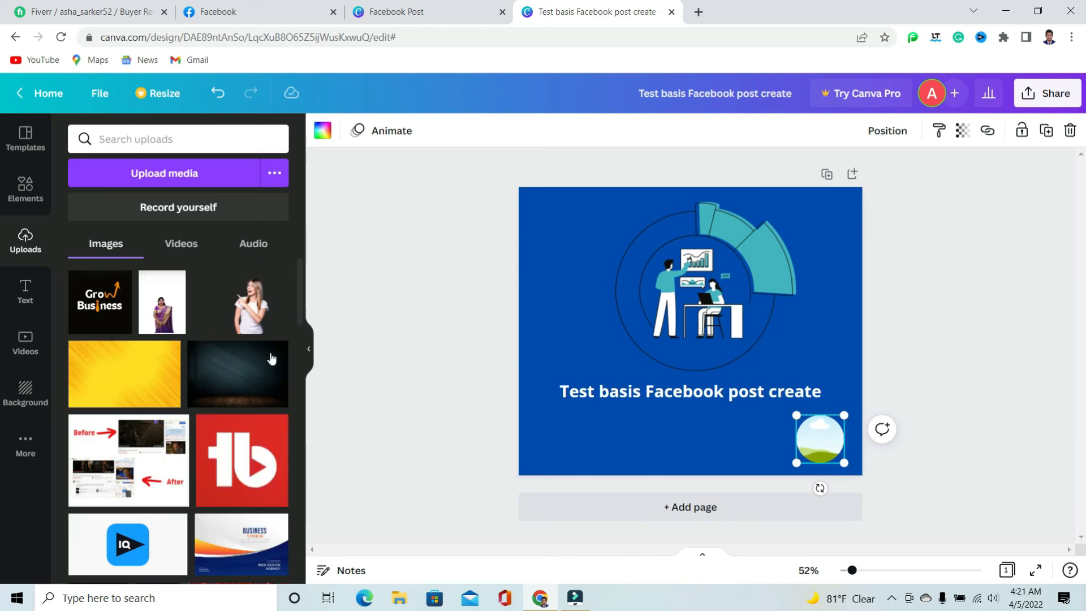
{"action": "scroll", "coordinate": [228, 368], "scroll_direction": "down", "scroll_amount": 5}
{"action": "scroll", "coordinate": [228, 368], "scroll_direction": "down", "scroll_amount": 10}
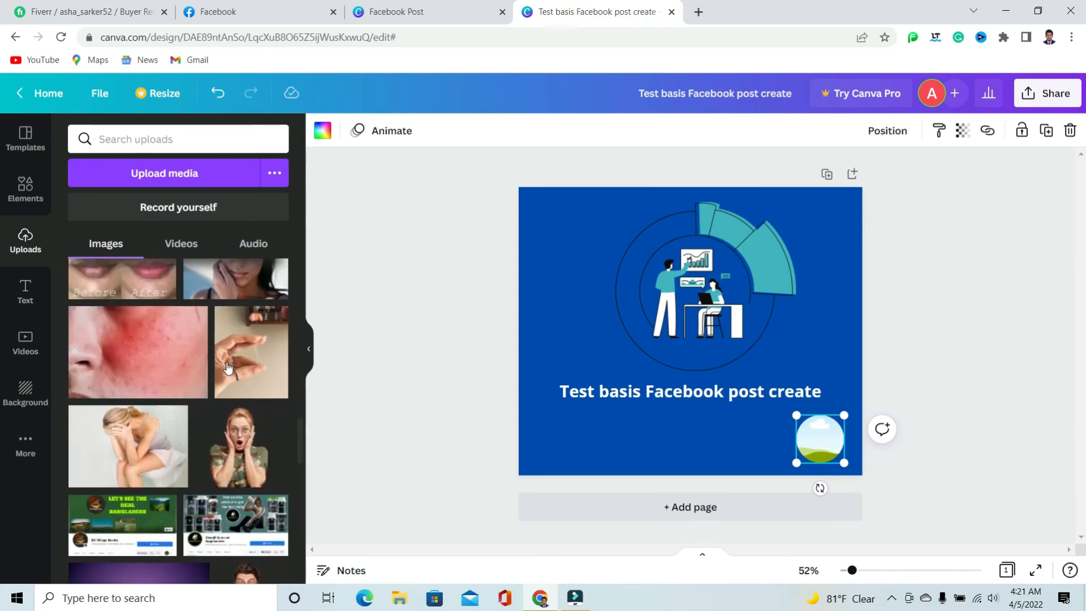
{"action": "left_click", "coordinate": [255, 343]}
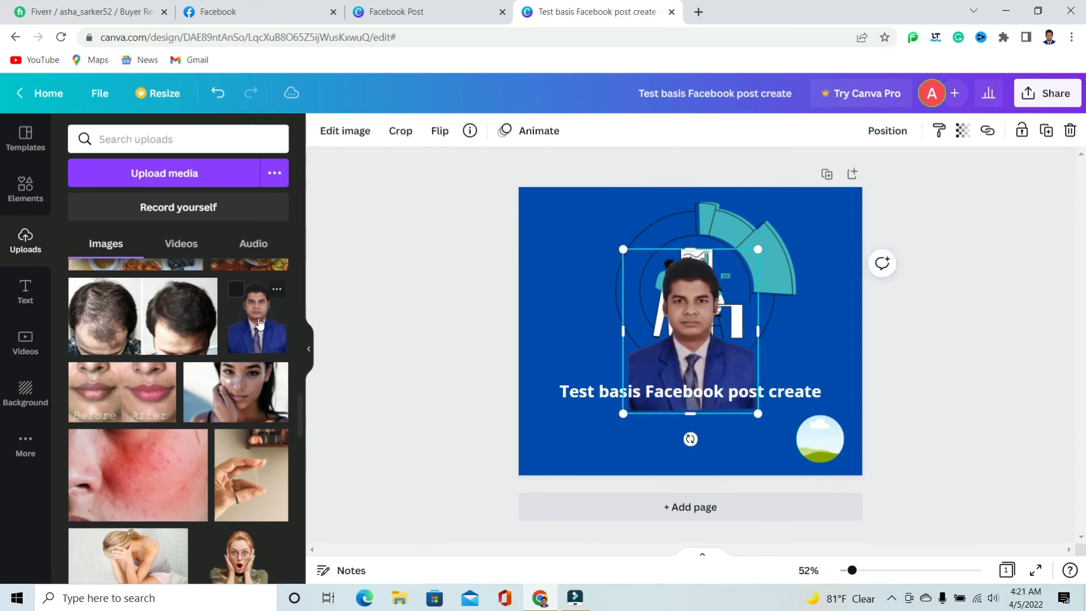
{"action": "left_click_drag", "start_coordinate": [695, 341], "coordinate": [833, 432]}
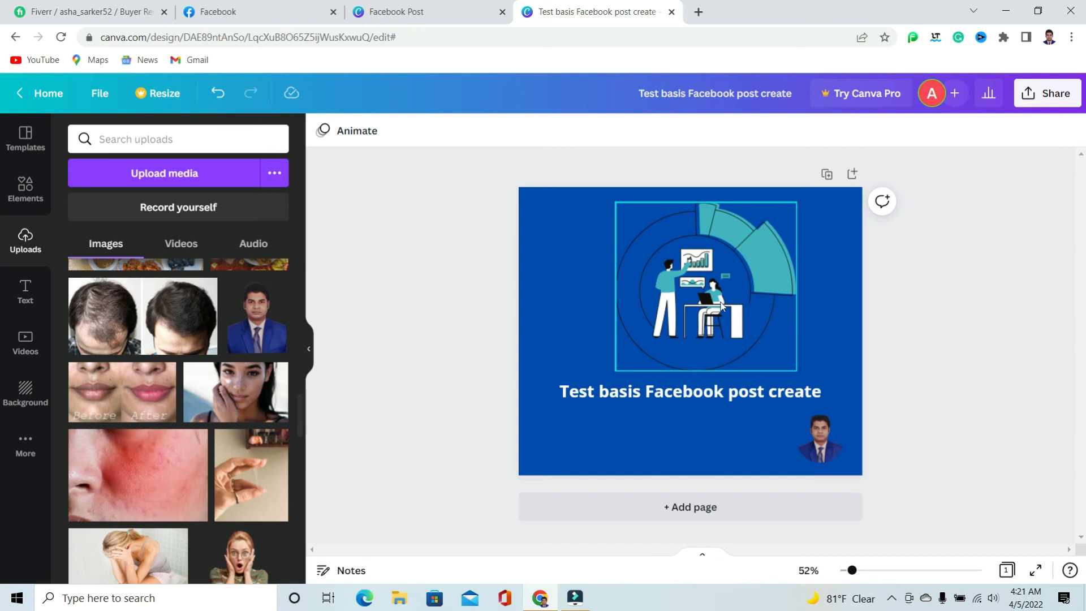
Make the marketing graphic slightly smaller and recentre it horizontally above the caption
{"action": "left_click", "coordinate": [718, 287]}
{"action": "left_click_drag", "start_coordinate": [797, 371], "coordinate": [770, 317]}
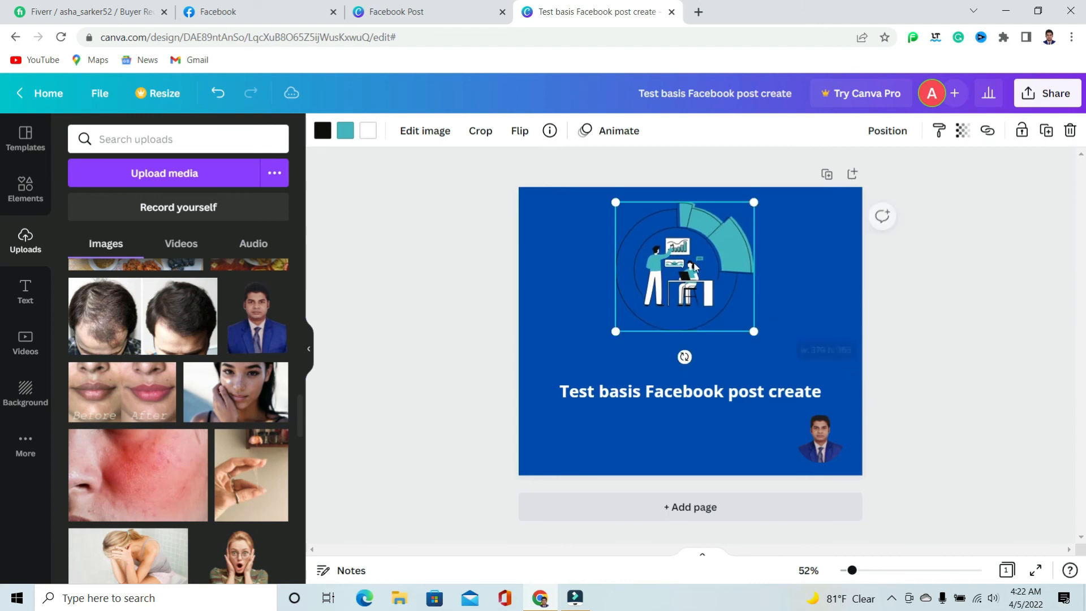
{"action": "left_click_drag", "start_coordinate": [679, 265], "coordinate": [710, 263]}
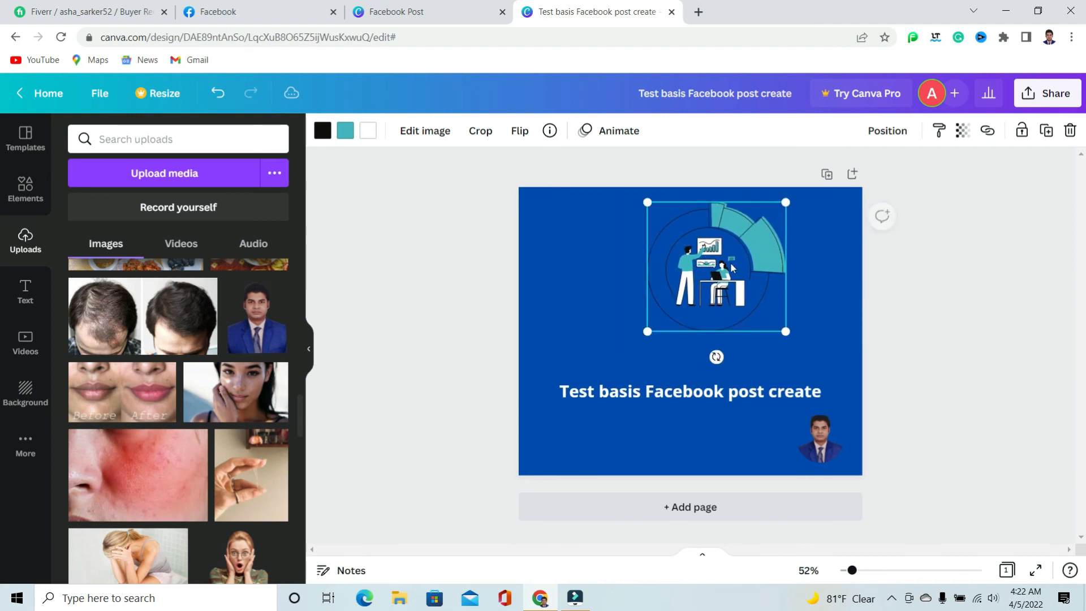
{"action": "left_click_drag", "start_coordinate": [648, 331], "coordinate": [624, 353]}
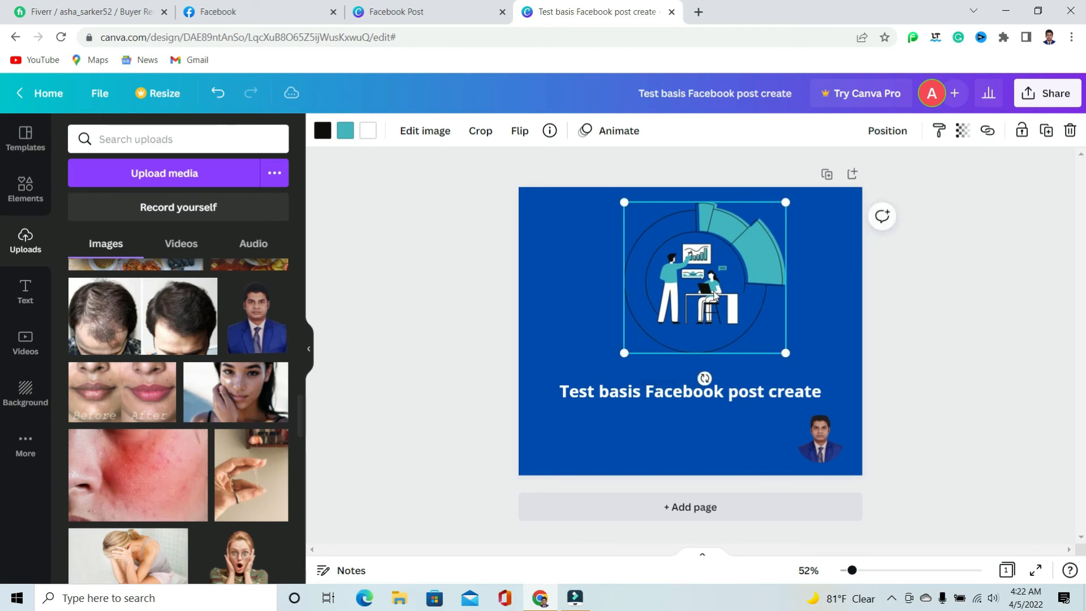
{"action": "mouse_move", "coordinate": [717, 279]}
{"action": "left_mouse_down"}
{"action": "mouse_move", "coordinate": [631, 273]}
{"action": "mouse_move", "coordinate": [702, 280]}
{"action": "left_mouse_up"}
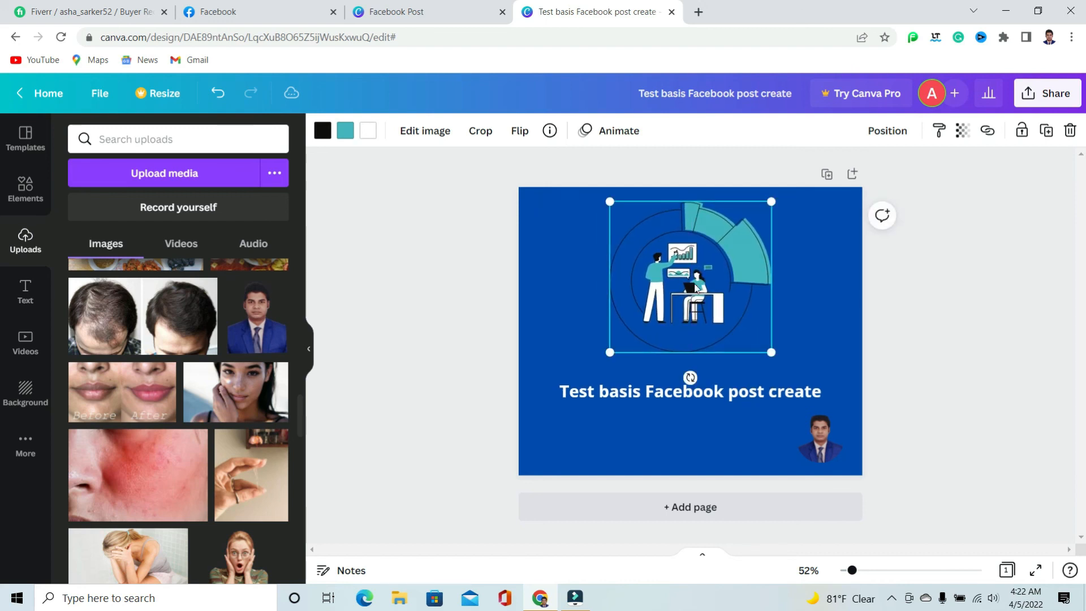